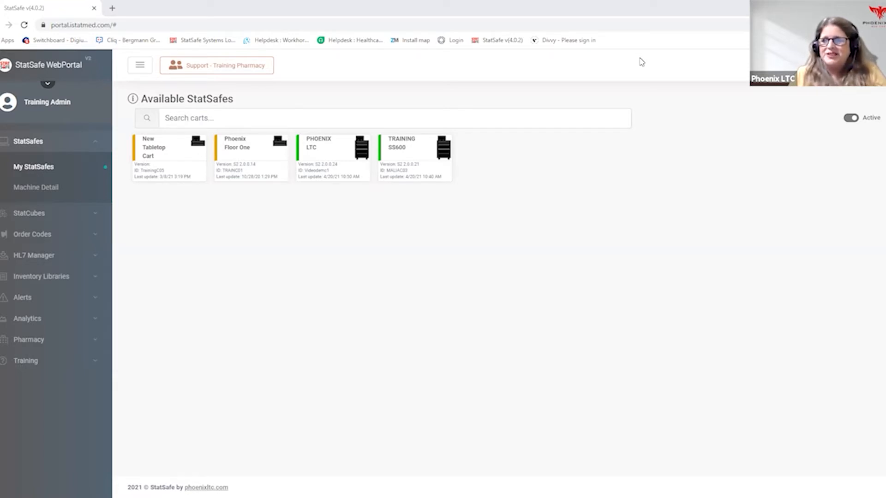
- Open the inventory of the PHOENIX LTC StatSafe and look through its first three pages
{"action": "left_click", "coordinate": [325, 160]}
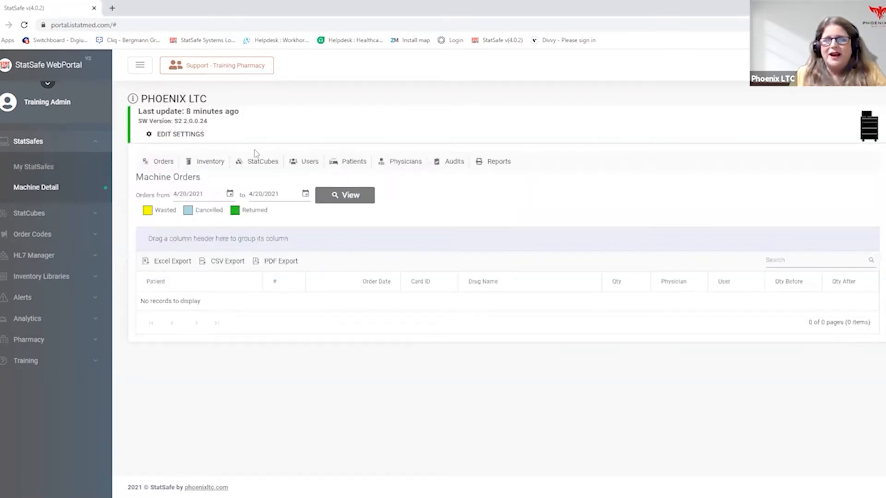
{"action": "left_click", "coordinate": [200, 166]}
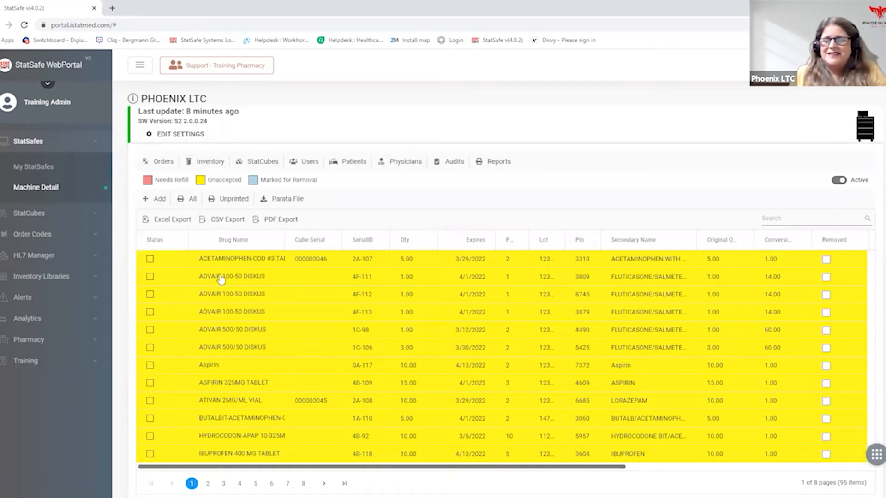
{"action": "scroll", "coordinate": [249, 278], "scroll_direction": "down", "scroll_amount": 2}
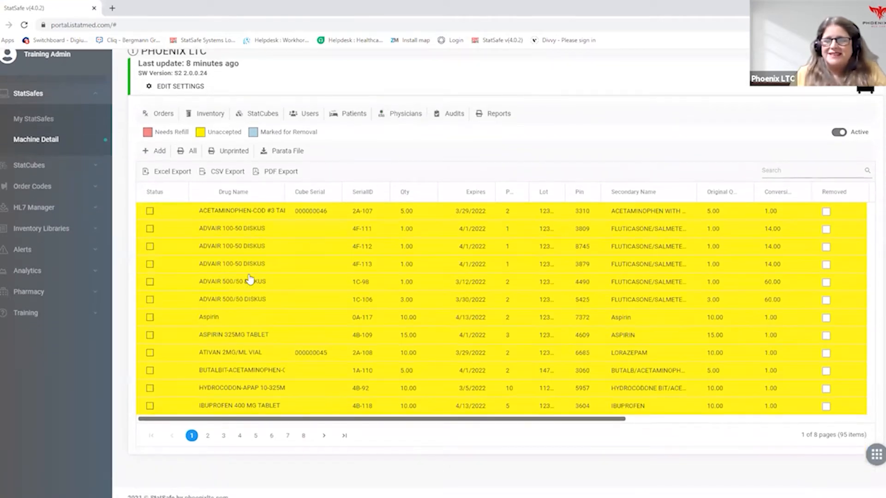
{"action": "left_click", "coordinate": [208, 435]}
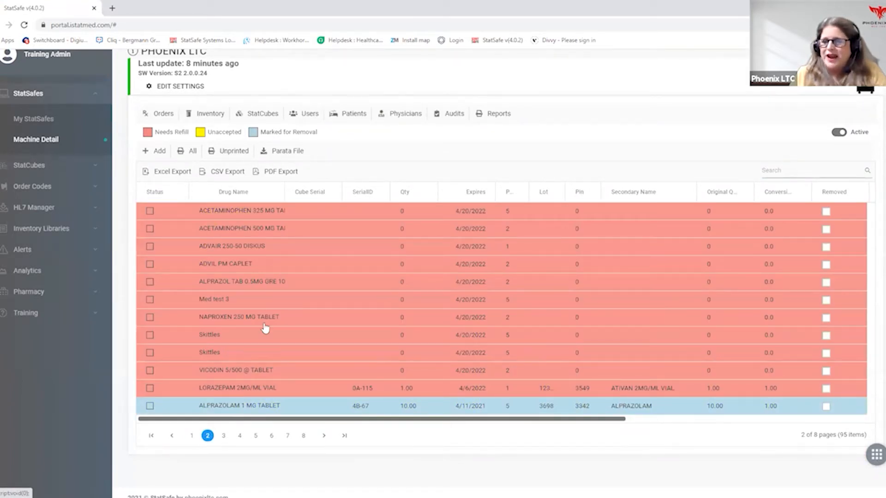
{"action": "left_click", "coordinate": [224, 437]}
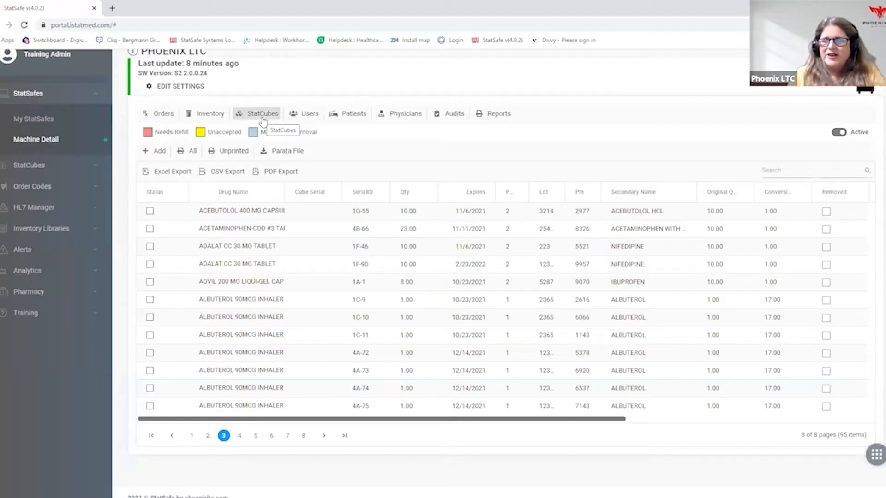
{"action": "left_click", "coordinate": [157, 151]}
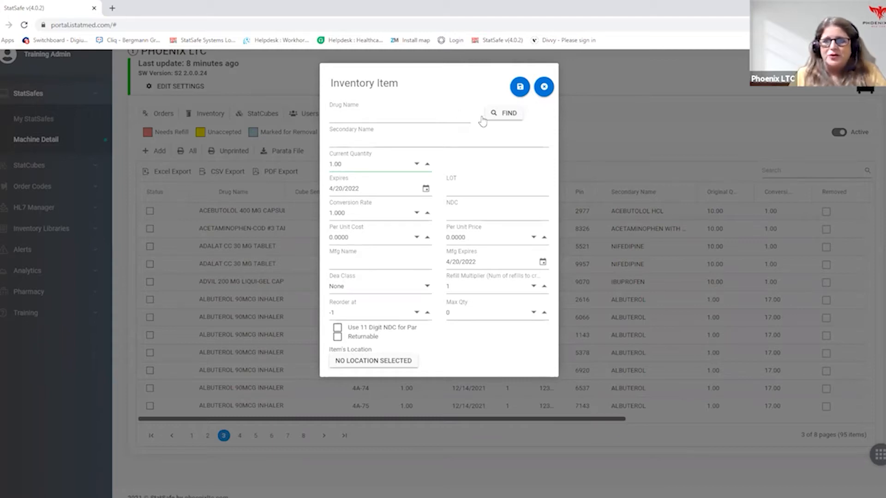
{"action": "left_click", "coordinate": [499, 119]}
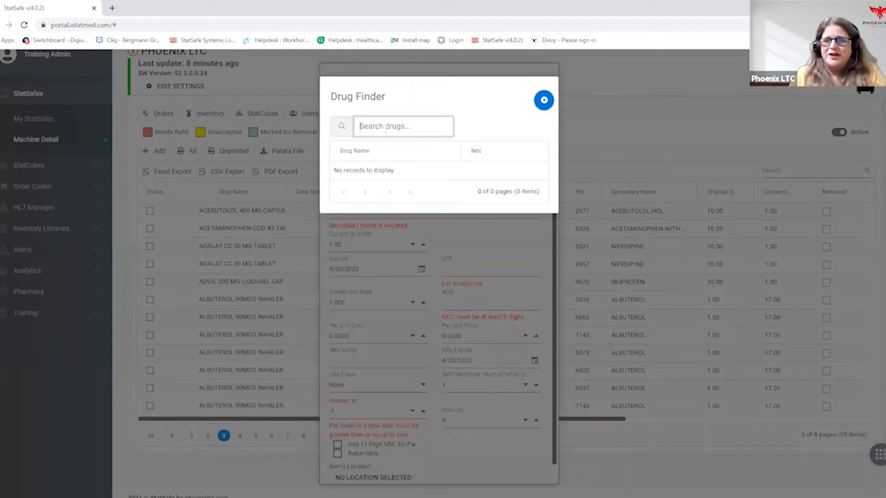
{"action": "right_click", "coordinate": [383, 128]}
{"action": "left_click", "coordinate": [398, 203]}
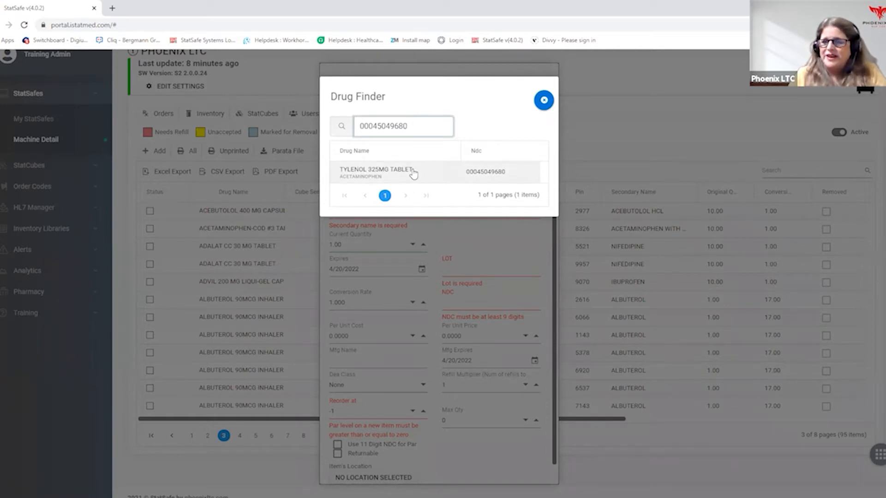
{"action": "left_click", "coordinate": [413, 173]}
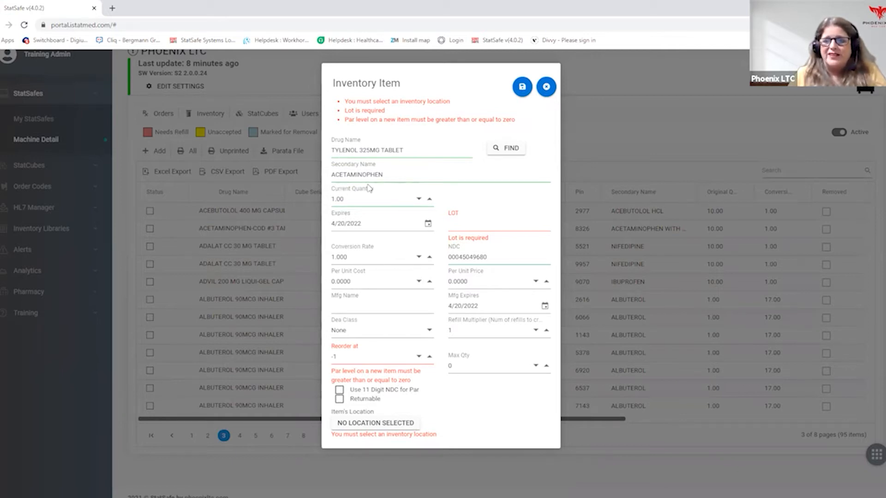
- Enter lot 12345 and set the current quantity to 25 for the new item
{"action": "left_click", "coordinate": [459, 225]}
{"action": "type", "text": "12345"}
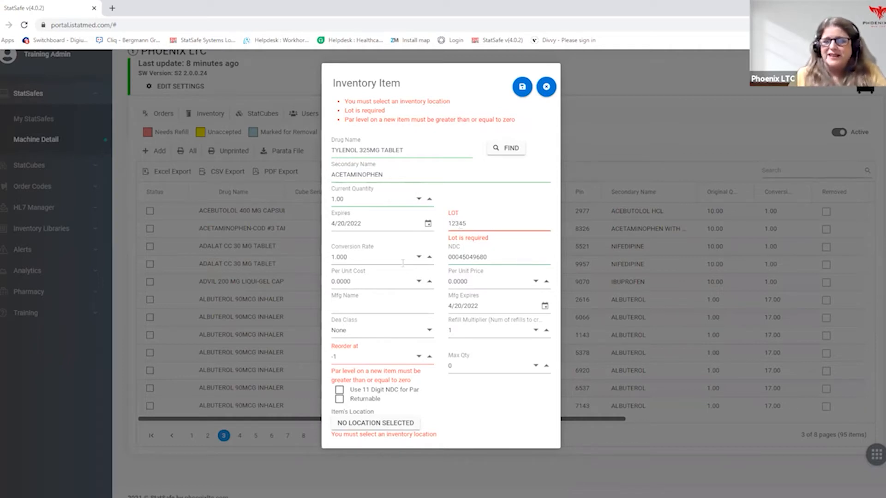
{"action": "left_click", "coordinate": [365, 203]}
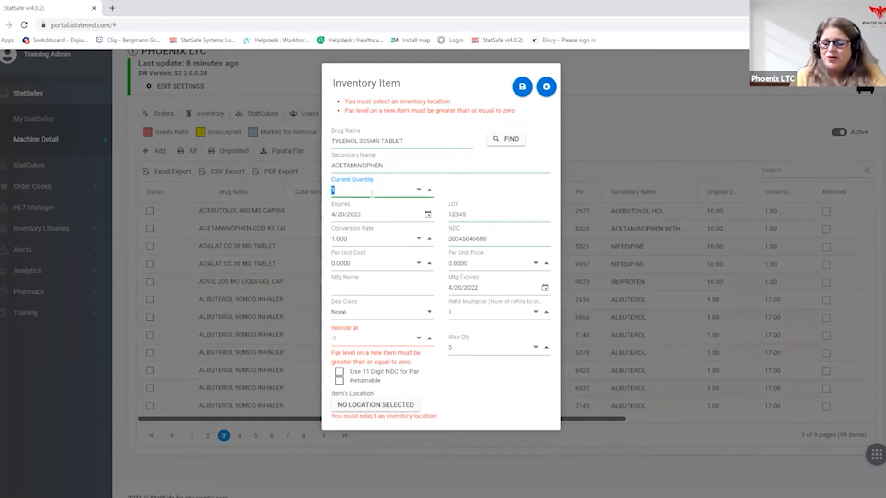
{"action": "type", "text": "28"}
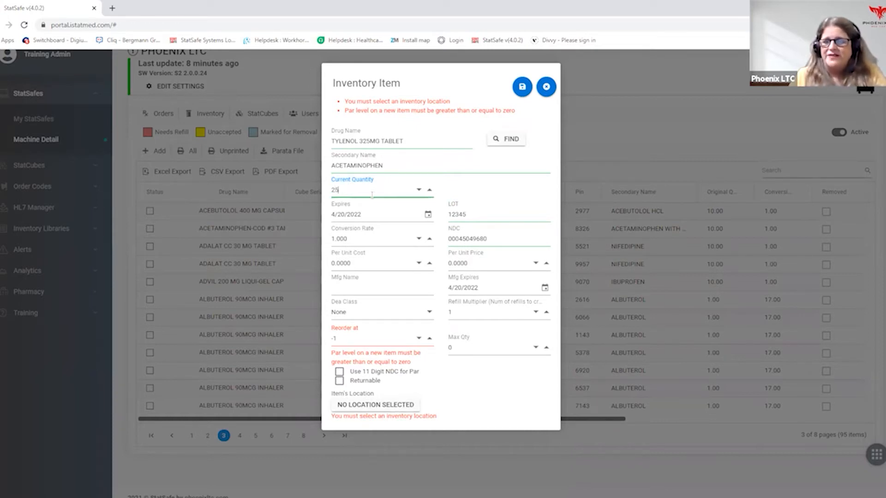
- Enter Tylenol as the manufacturer name and set the reorder level to 5
{"action": "left_click", "coordinate": [373, 290]}
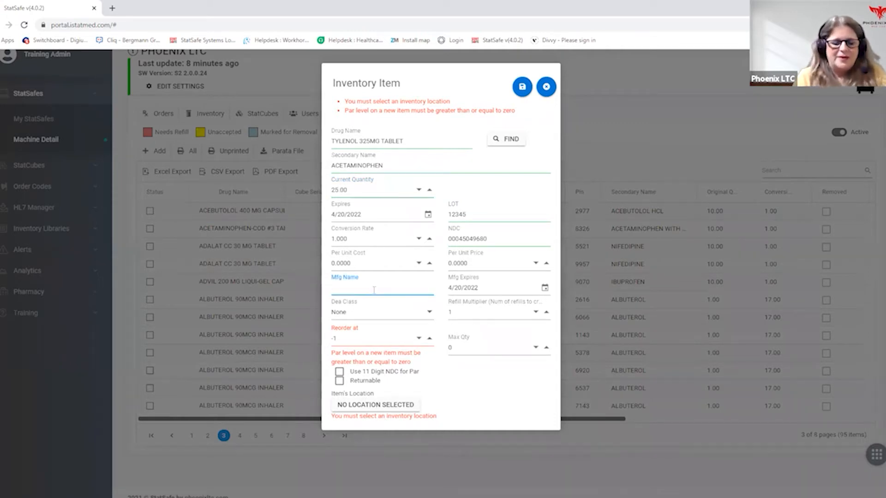
{"action": "type", "text": "Tylenol"}
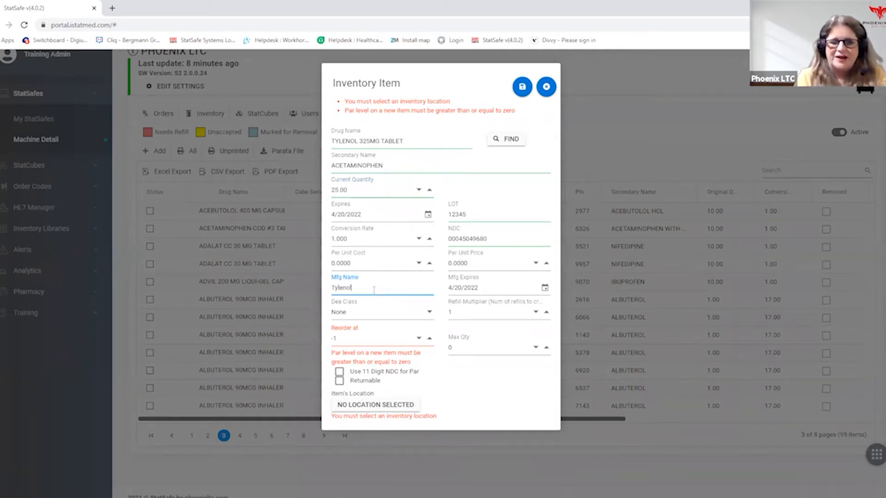
{"action": "left_click", "coordinate": [359, 338]}
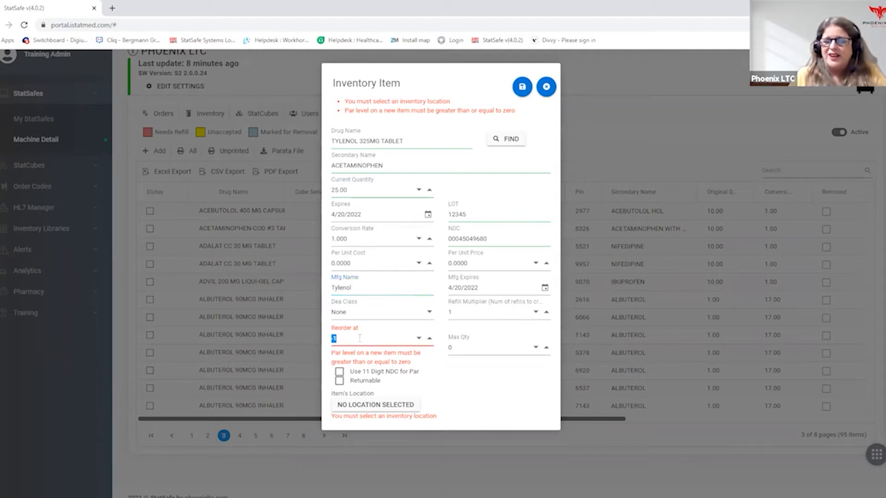
{"action": "key", "text": "BackSpace"}
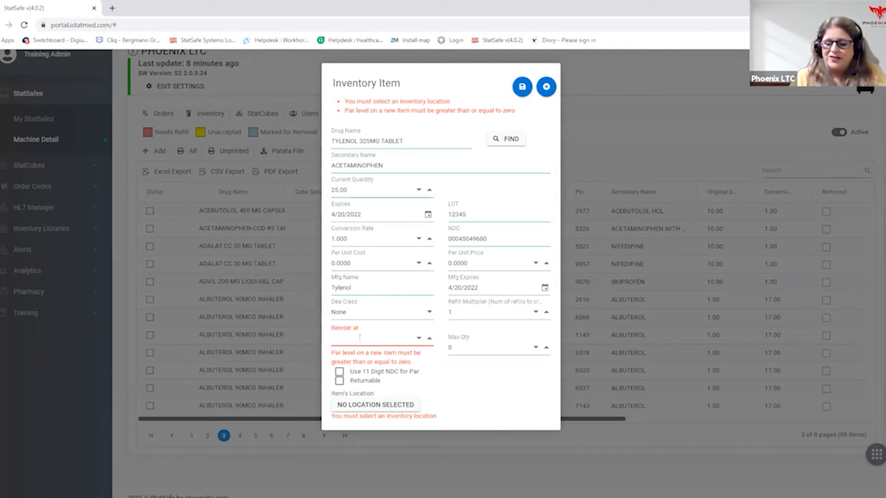
{"action": "type", "text": "5"}
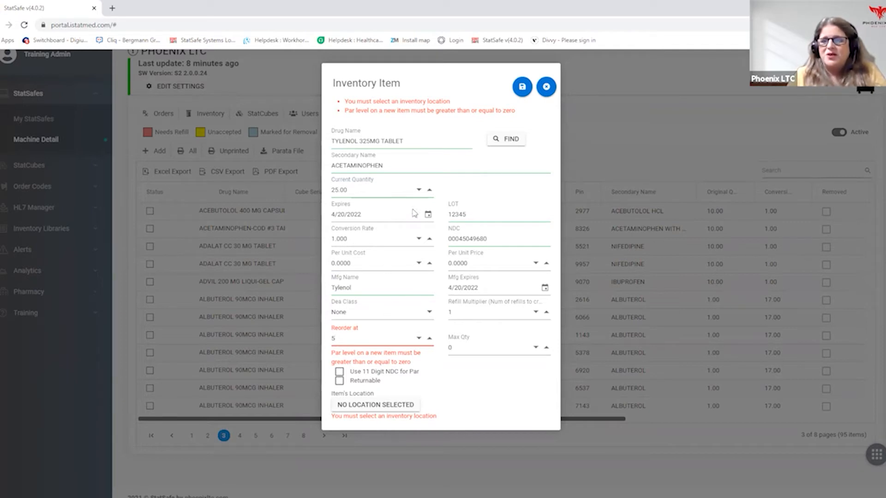
{"action": "left_click", "coordinate": [420, 143]}
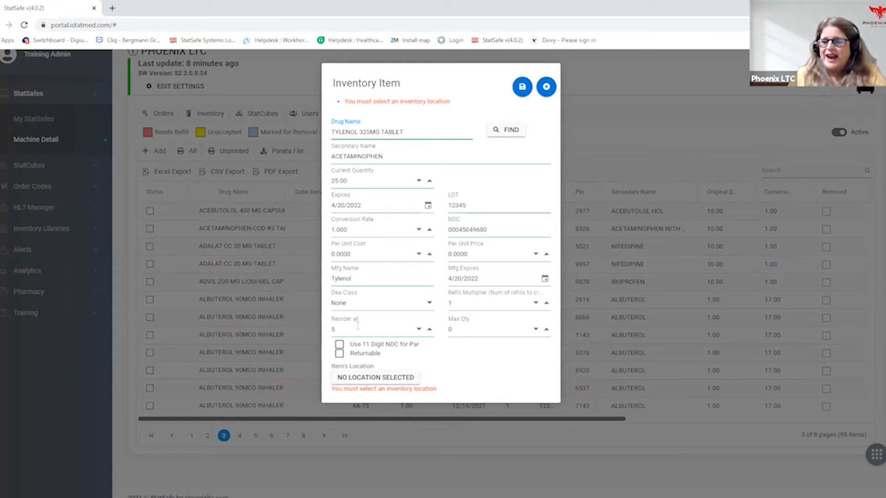
{"action": "left_click", "coordinate": [461, 330]}
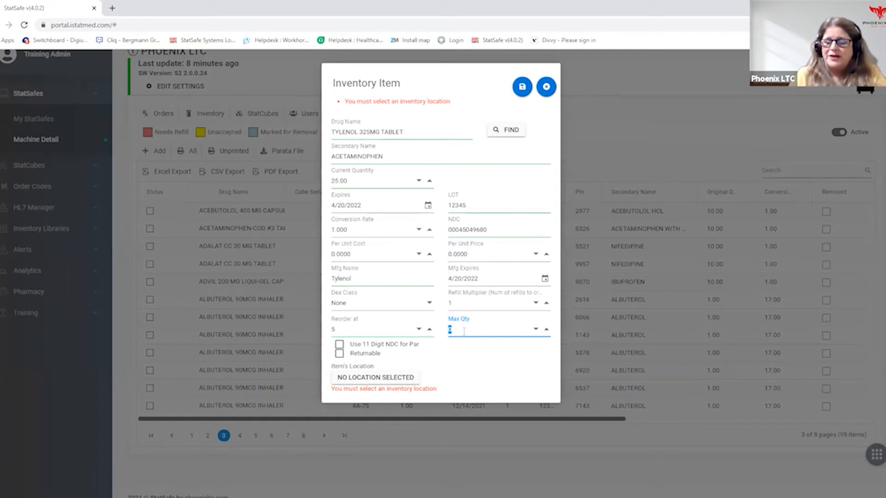
{"action": "key", "text": "BackSpace"}
{"action": "type", "text": "25"}
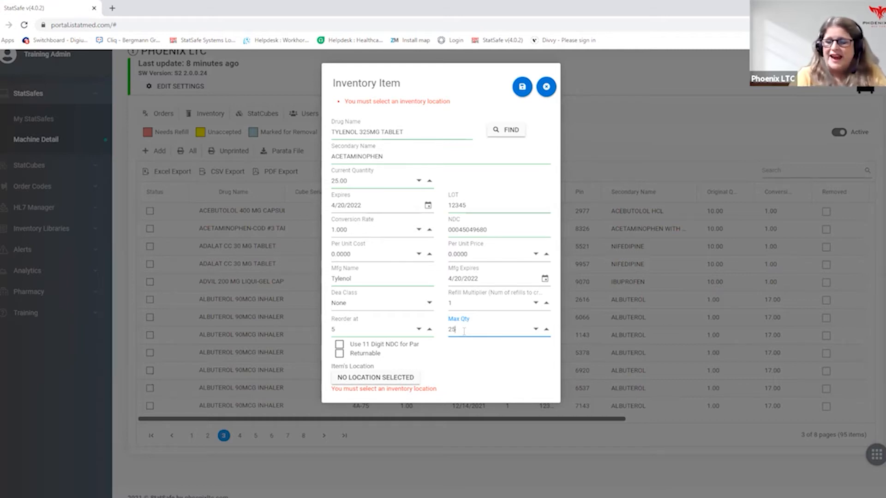
{"action": "key", "text": "BackSpace"}
{"action": "type", "text": "0"}
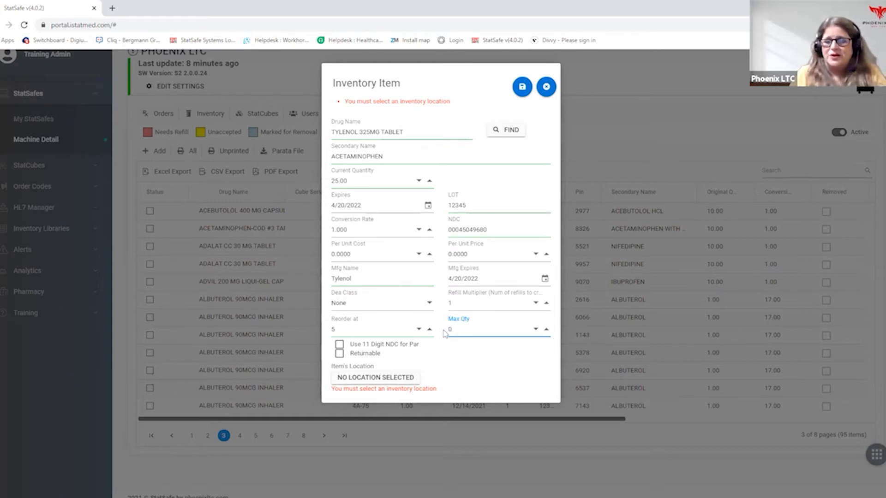
- Enable the 11-digit NDC for par option, and switch the Returnable option on and back off
{"action": "left_click", "coordinate": [339, 346]}
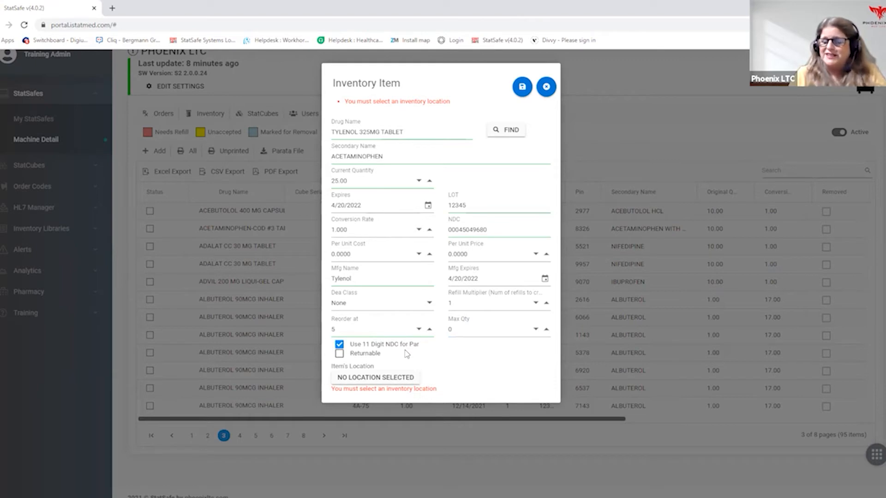
{"action": "left_click", "coordinate": [340, 355]}
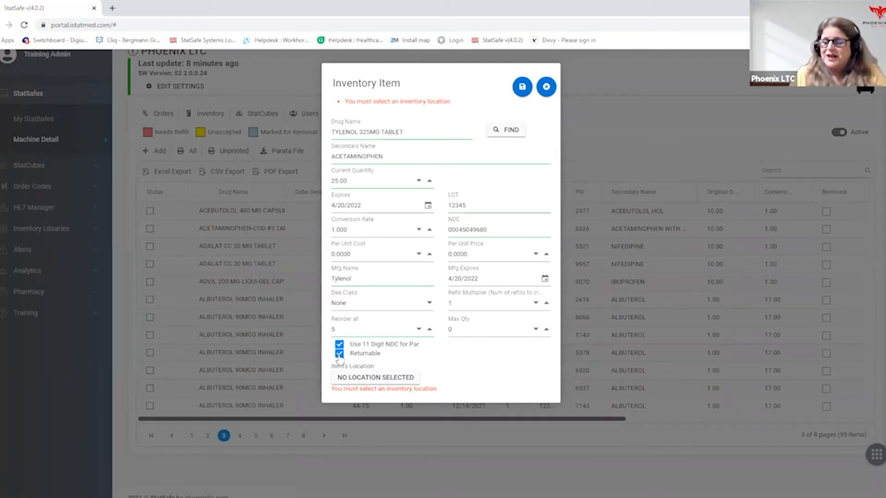
{"action": "left_click", "coordinate": [339, 354]}
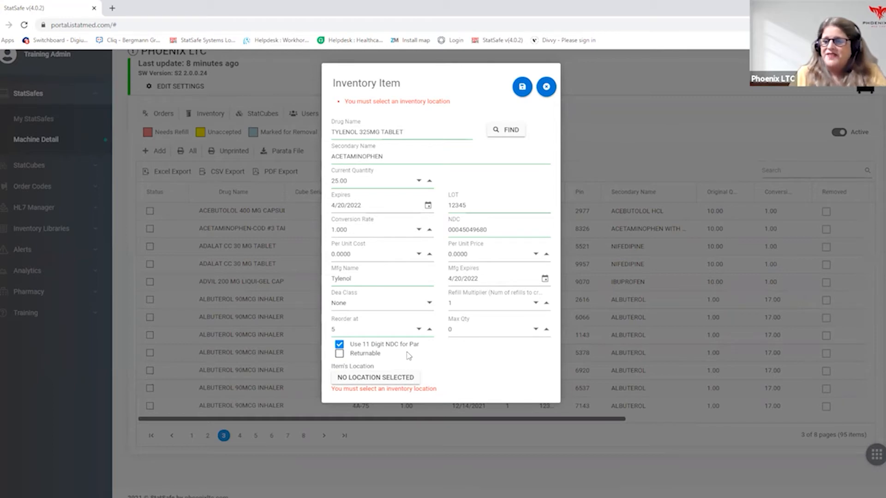
{"action": "left_click", "coordinate": [364, 378]}
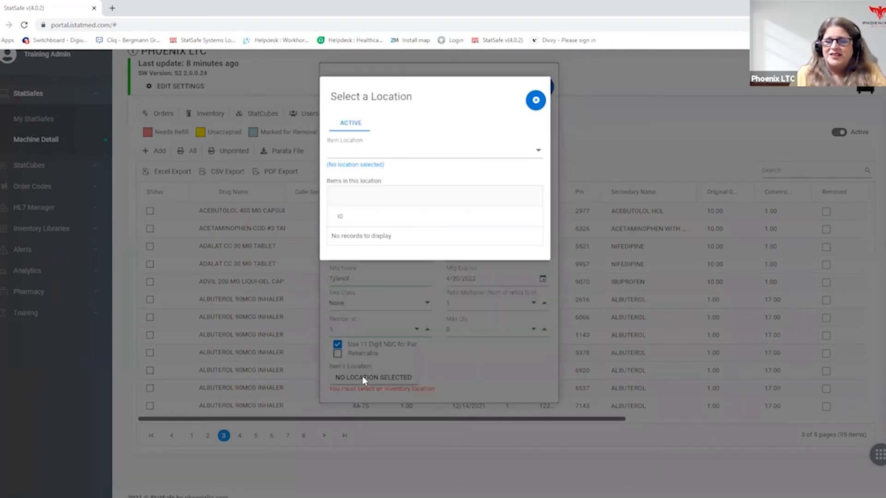
{"action": "left_click", "coordinate": [410, 152]}
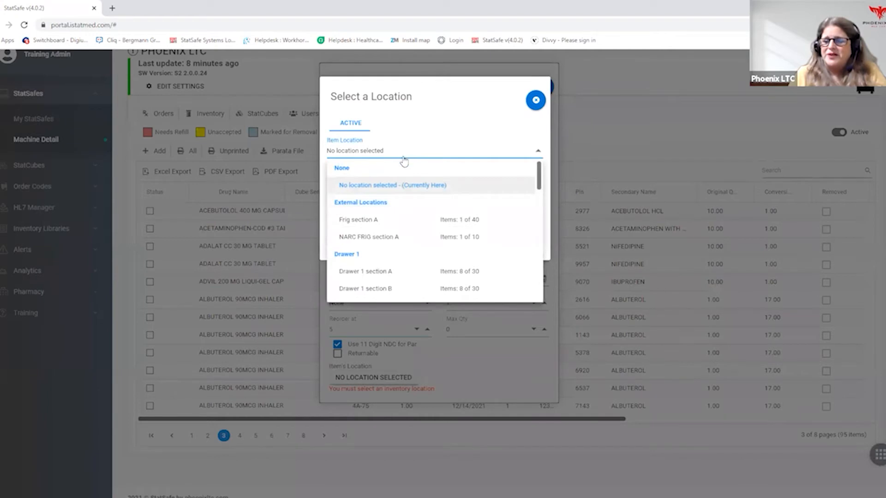
{"action": "scroll", "coordinate": [454, 273], "scroll_direction": "down", "scroll_amount": 1}
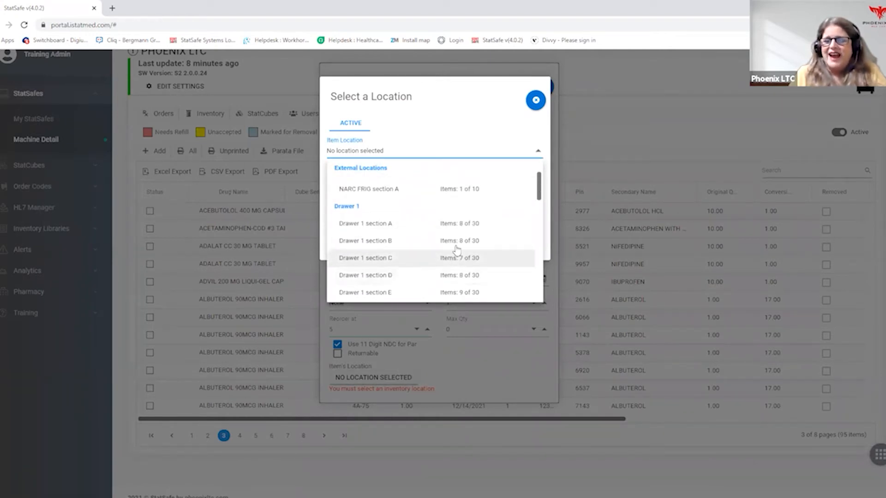
{"action": "left_click", "coordinate": [465, 224]}
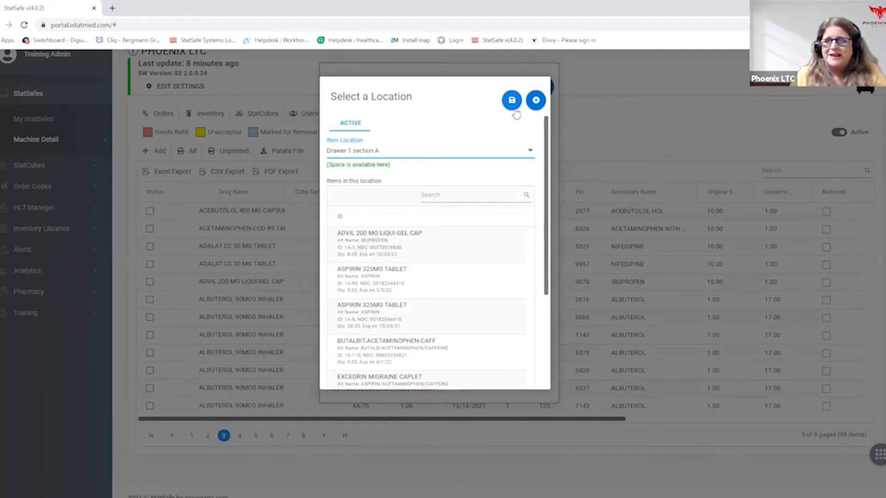
{"action": "left_click", "coordinate": [535, 100]}
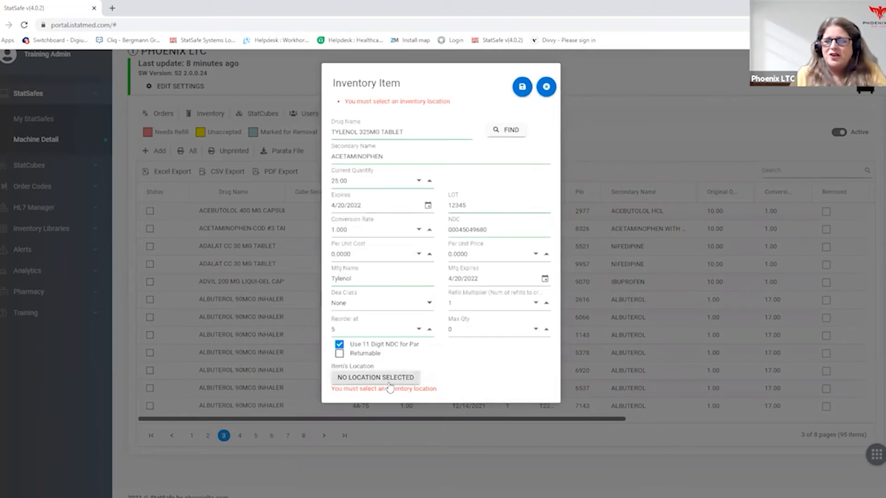
- Assign the Tylenol item to Drawer 1 section A and save it to the inventory
{"action": "left_click", "coordinate": [384, 375]}
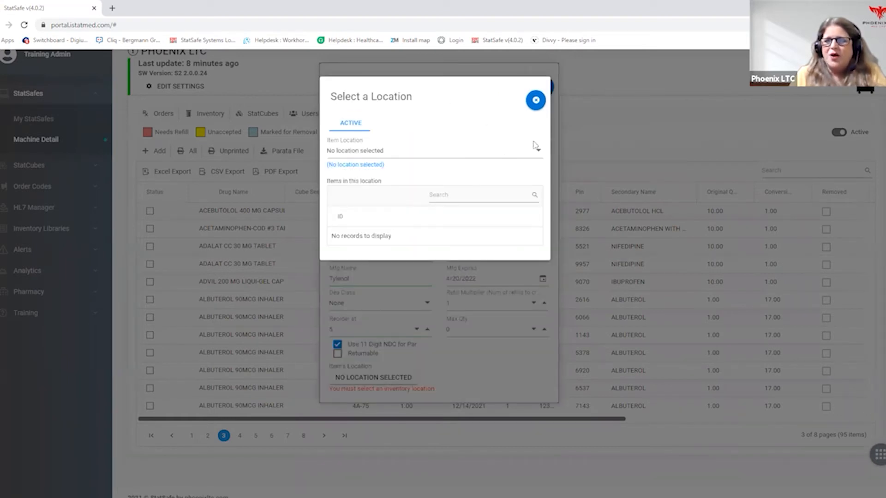
{"action": "left_click", "coordinate": [537, 150]}
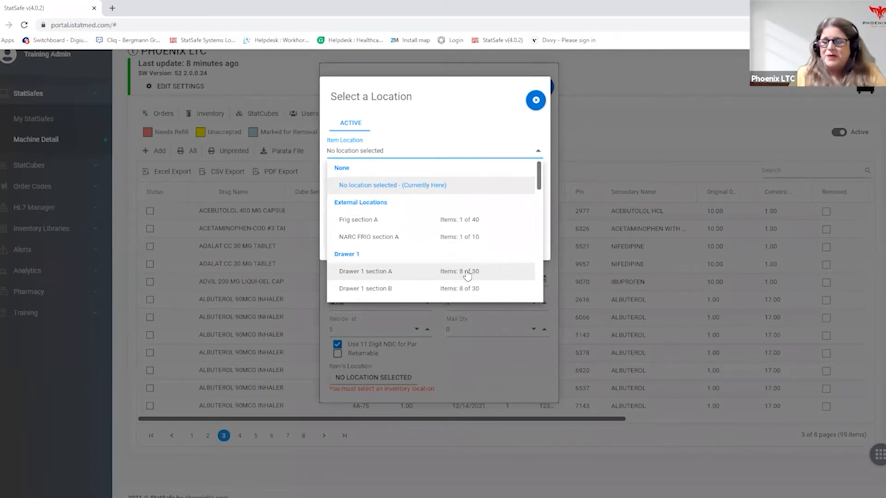
{"action": "left_click", "coordinate": [379, 272]}
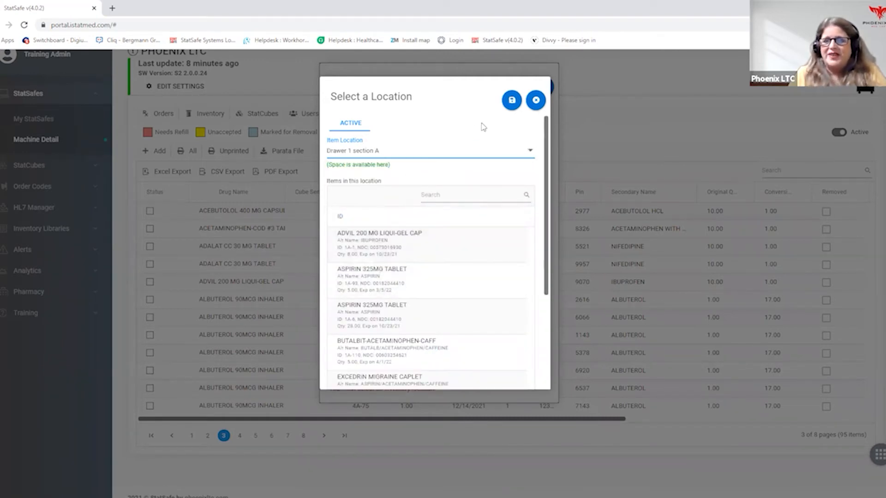
{"action": "left_click", "coordinate": [511, 100]}
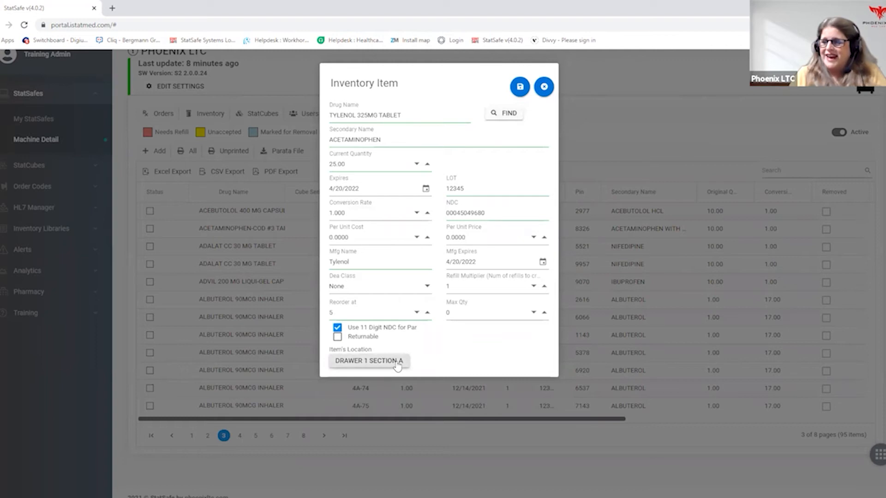
{"action": "left_click", "coordinate": [520, 87]}
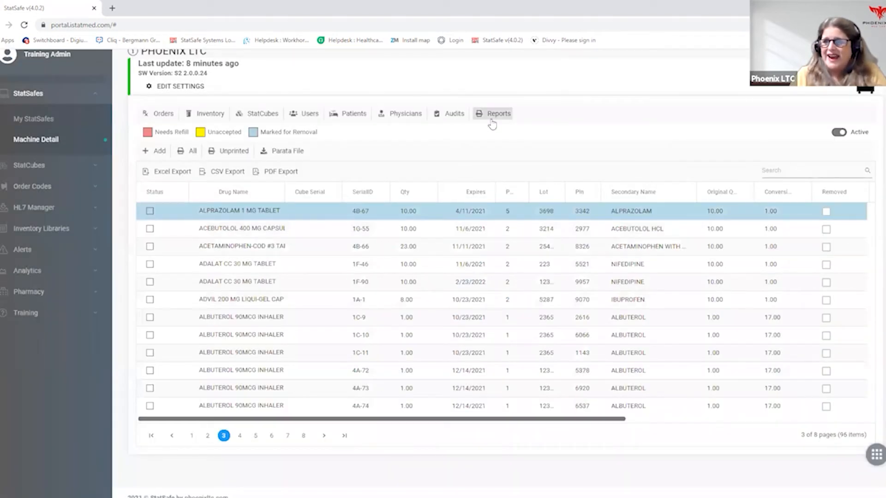
{"action": "left_click", "coordinate": [192, 436]}
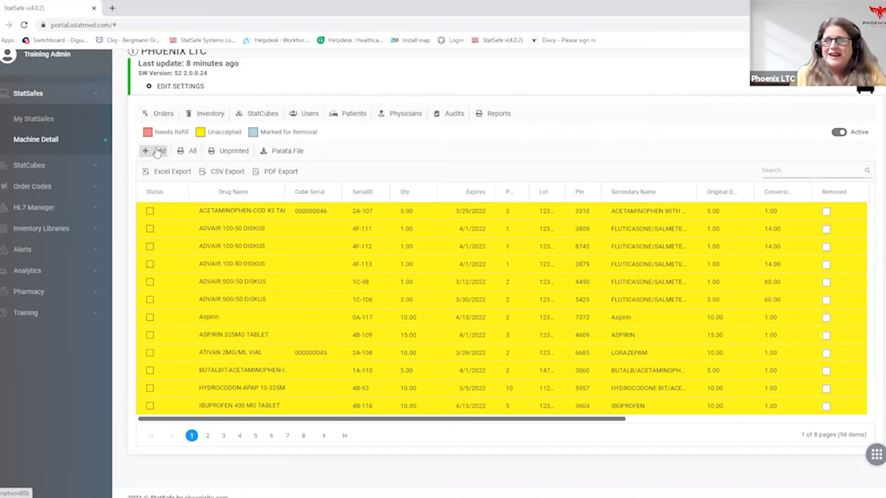
- Start a new inventory item, search the drug finder for adv 250 and select ADVAIR 250-50 DISKUS
{"action": "left_click", "coordinate": [158, 152]}
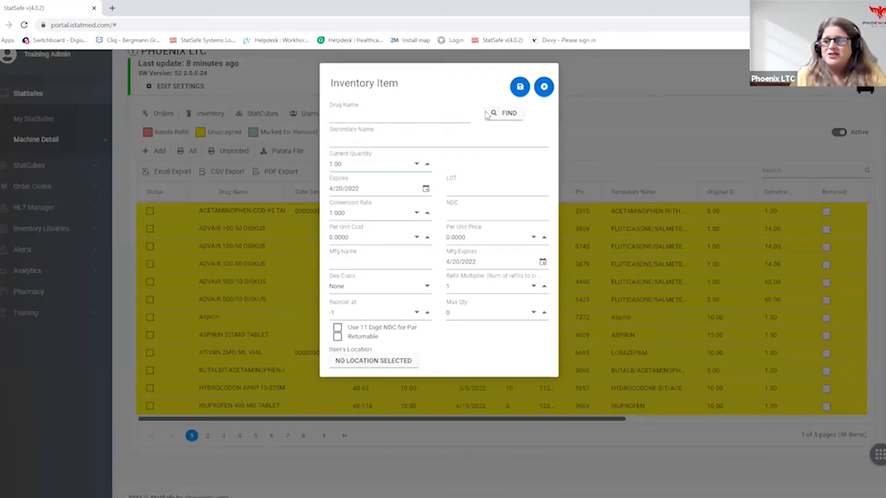
{"action": "left_click", "coordinate": [500, 114]}
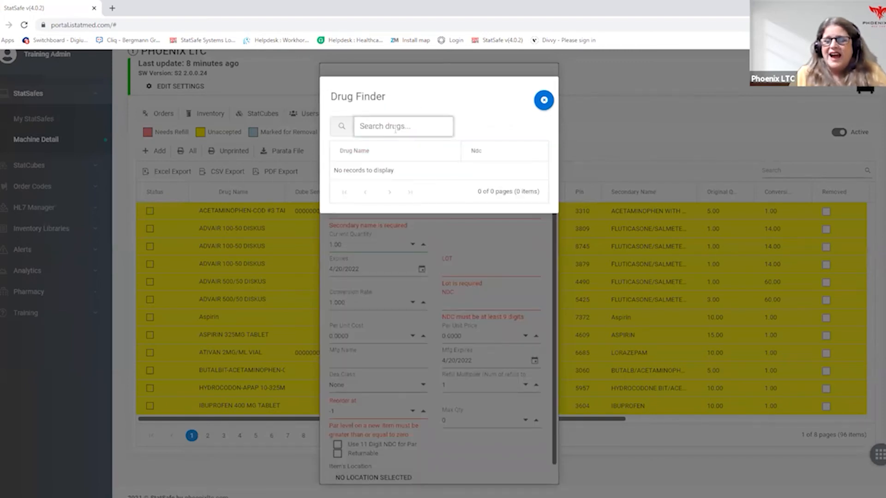
{"action": "type", "text": "adv"}
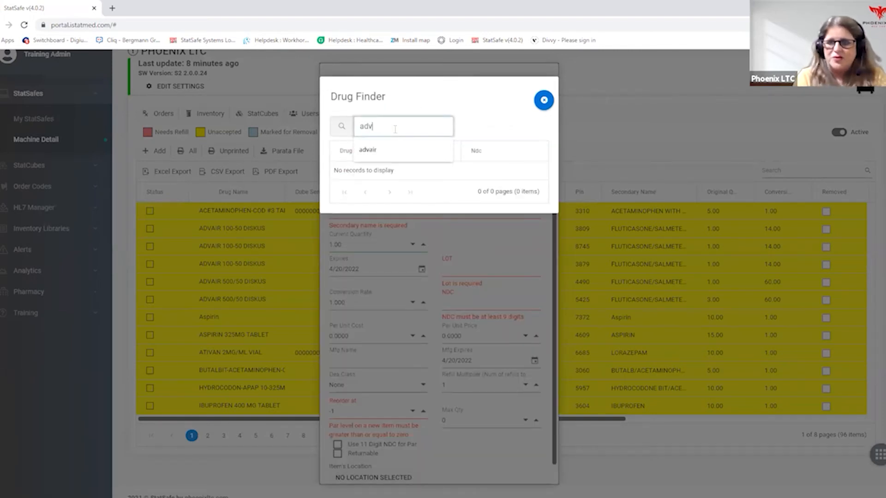
{"action": "key", "text": "Return"}
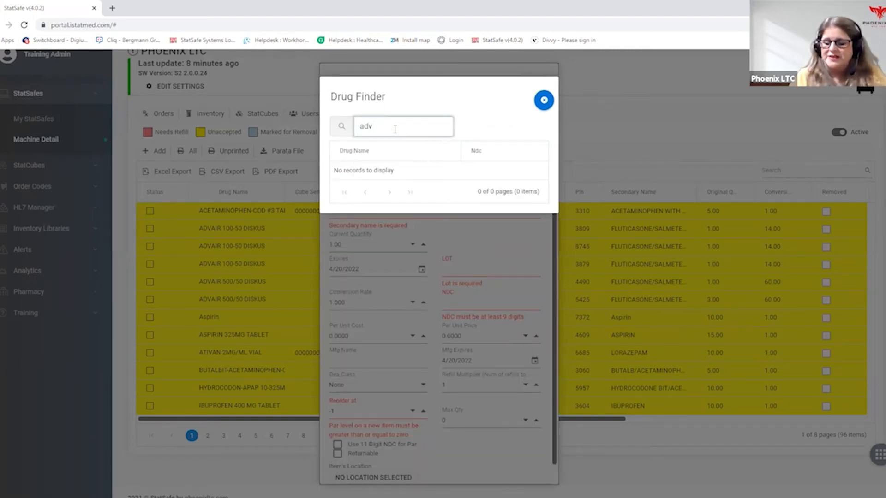
{"action": "type", "text": "250"}
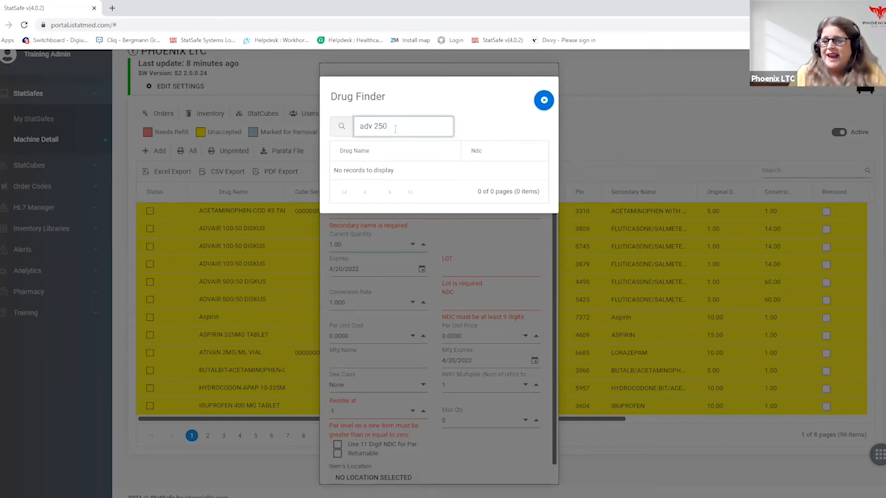
{"action": "left_click", "coordinate": [342, 127]}
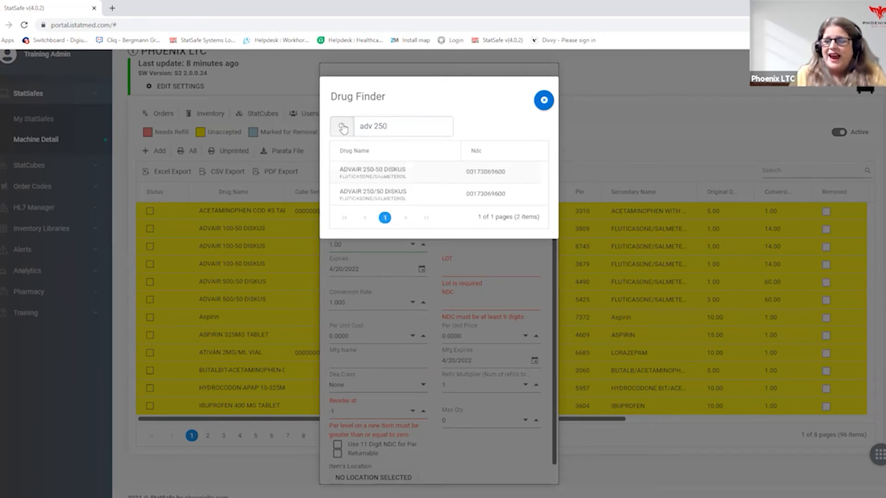
{"action": "left_click", "coordinate": [396, 173]}
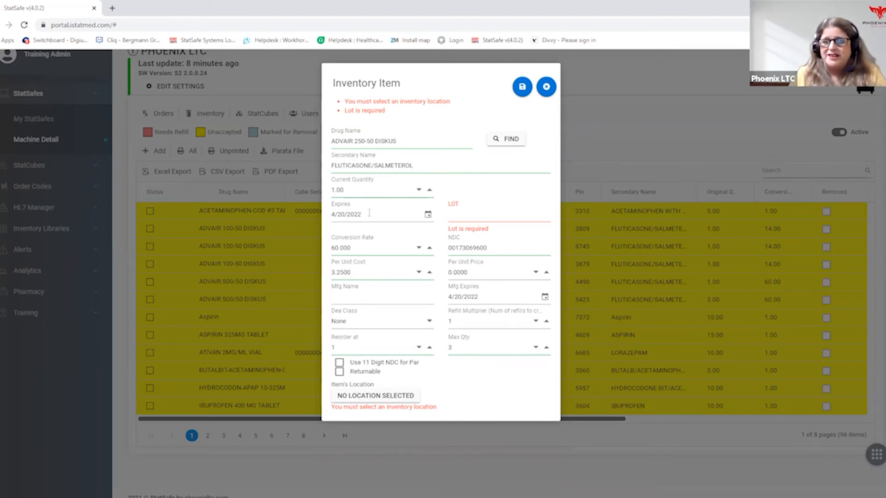
- Enter lot 25369 and the manufacturer name Smith for the Advair item
{"action": "left_click", "coordinate": [464, 215]}
{"action": "type", "text": "2536"}
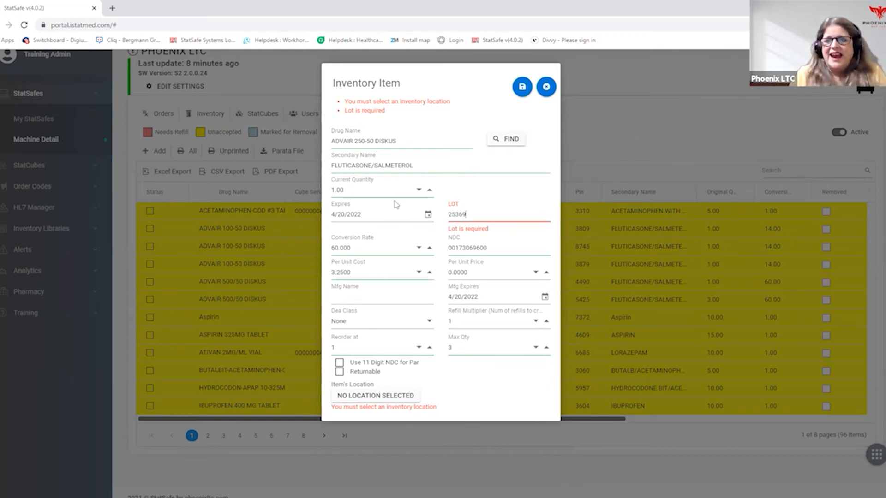
{"action": "type", "text": "9"}
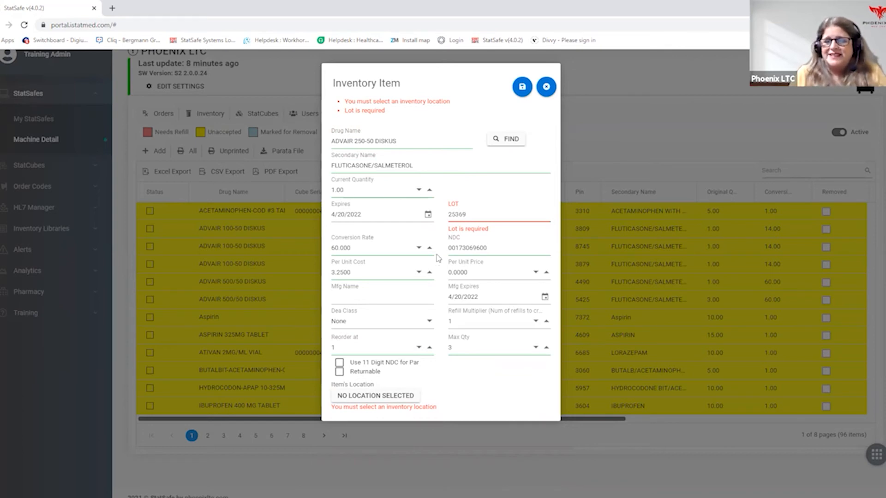
{"action": "left_click", "coordinate": [372, 298]}
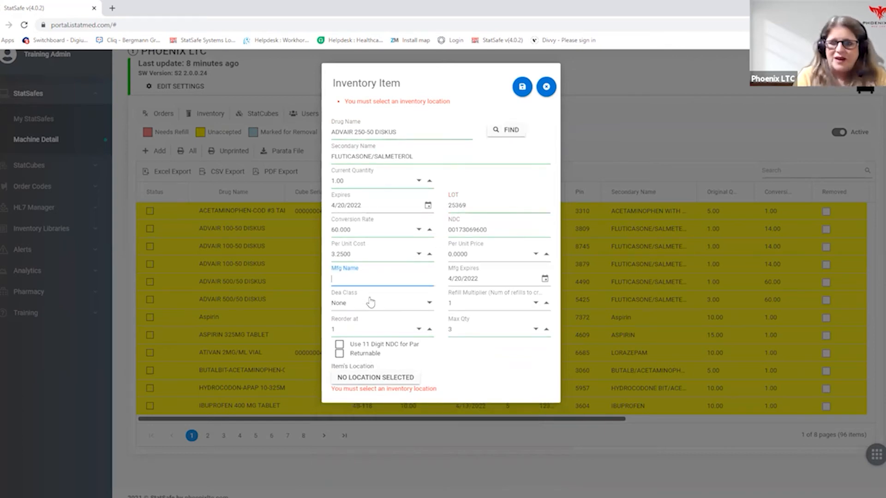
{"action": "type", "text": "Smith"}
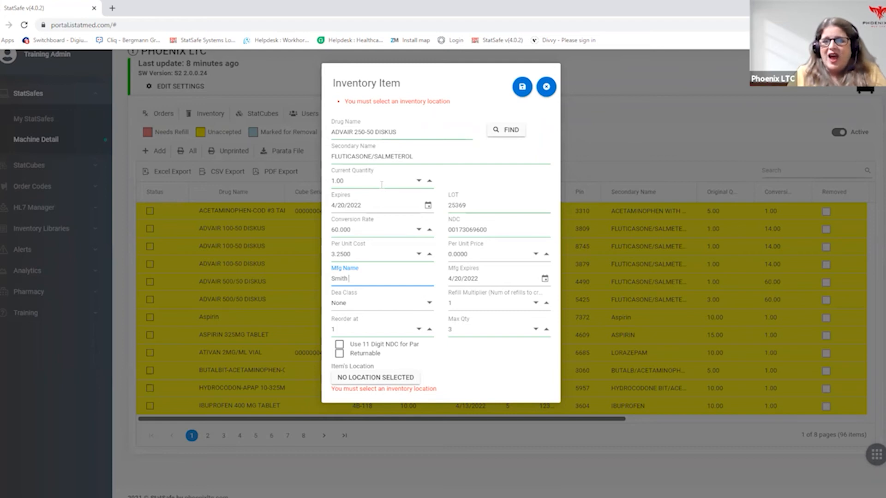
- Set the Advair item's refill multiplier to 4, reorder level to 2 and maximum quantity to 6
{"action": "left_click", "coordinate": [546, 303]}
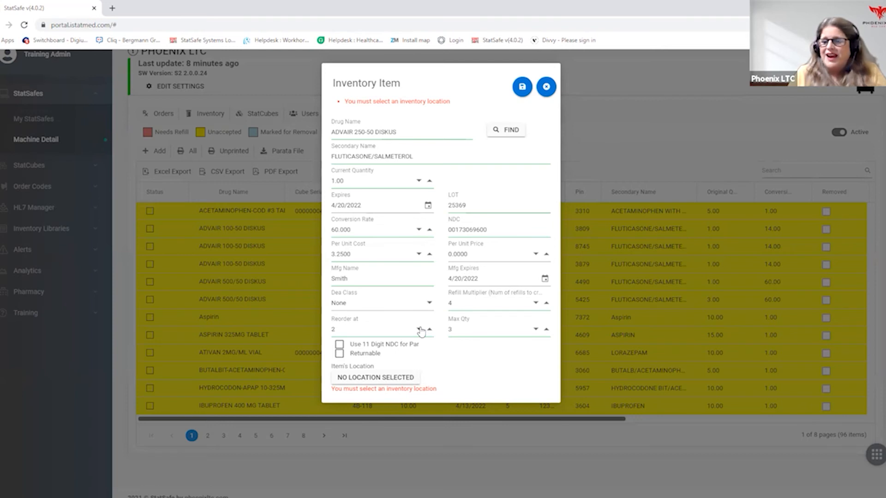
{"action": "left_click", "coordinate": [546, 329]}
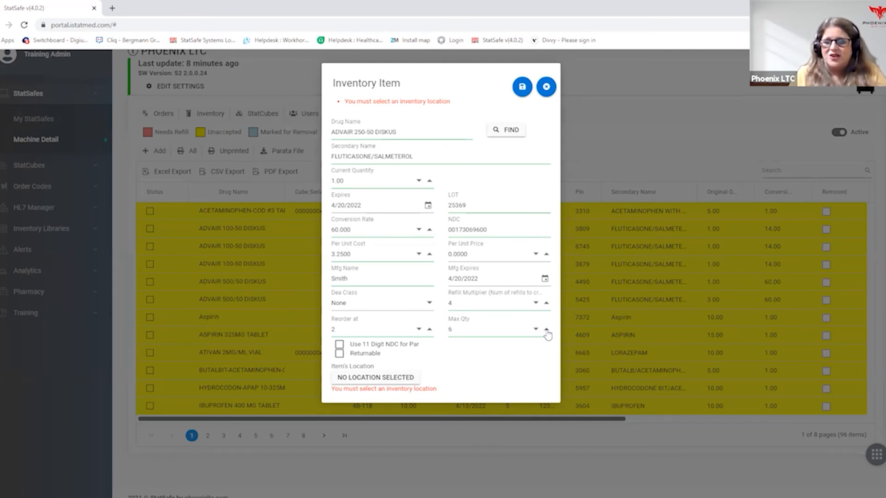
- Open the item's location selection, choose Drawer 1 section B and review the items stored there
{"action": "left_click", "coordinate": [375, 379]}
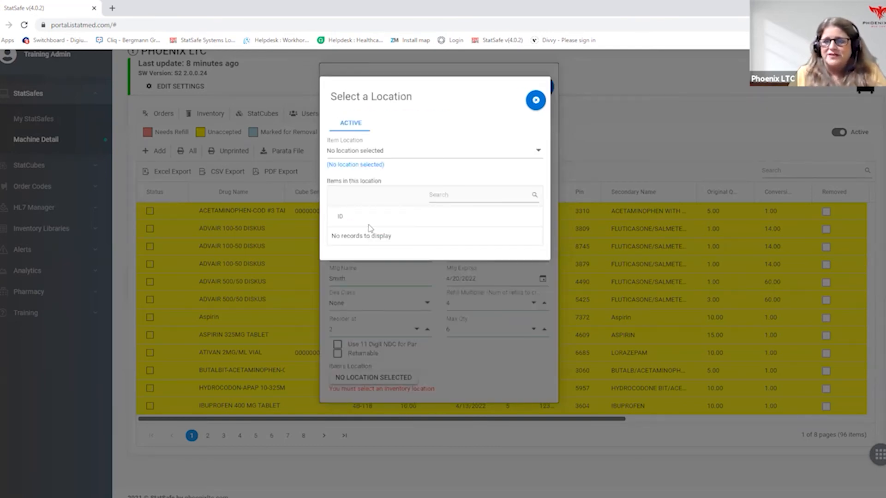
{"action": "left_click", "coordinate": [475, 150]}
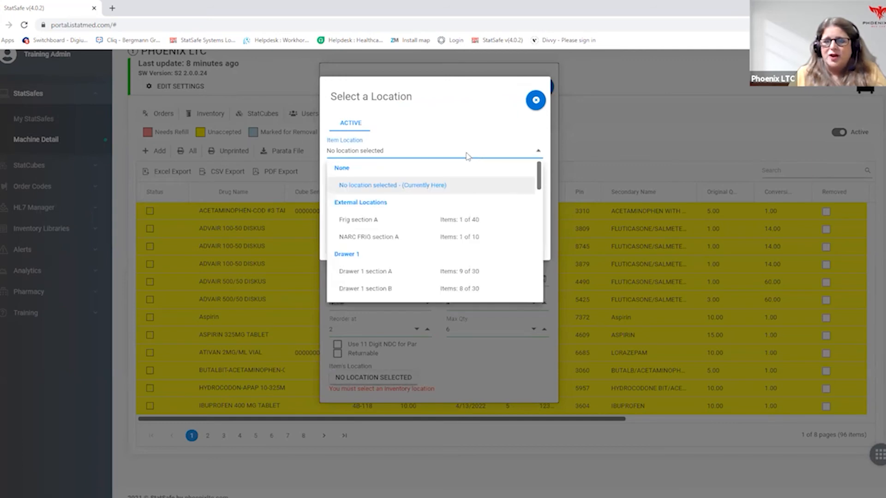
{"action": "left_click", "coordinate": [412, 289]}
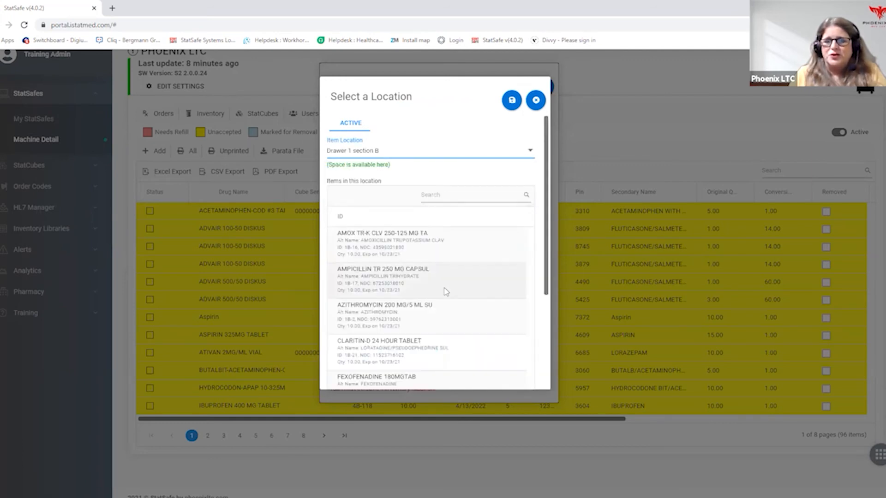
{"action": "scroll", "coordinate": [456, 291], "scroll_direction": "down", "scroll_amount": 3}
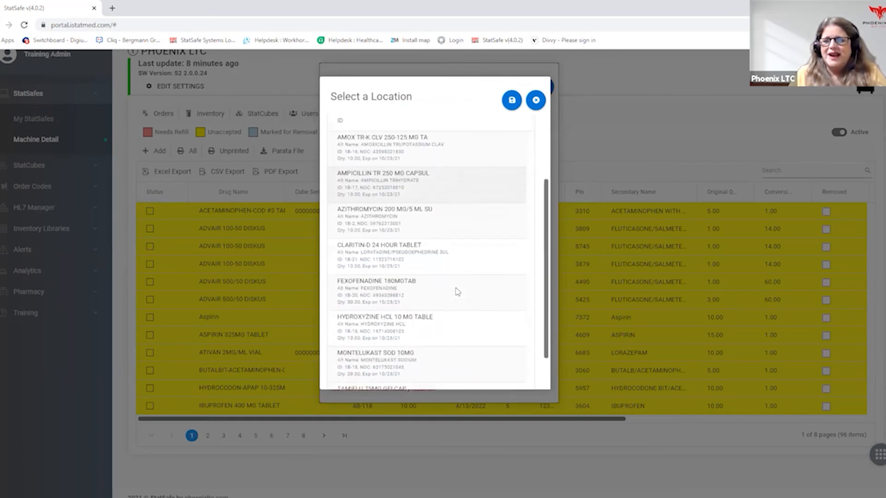
{"action": "scroll", "coordinate": [457, 291], "scroll_direction": "down", "scroll_amount": 1}
{"action": "scroll", "coordinate": [457, 291], "scroll_direction": "up", "scroll_amount": 4}
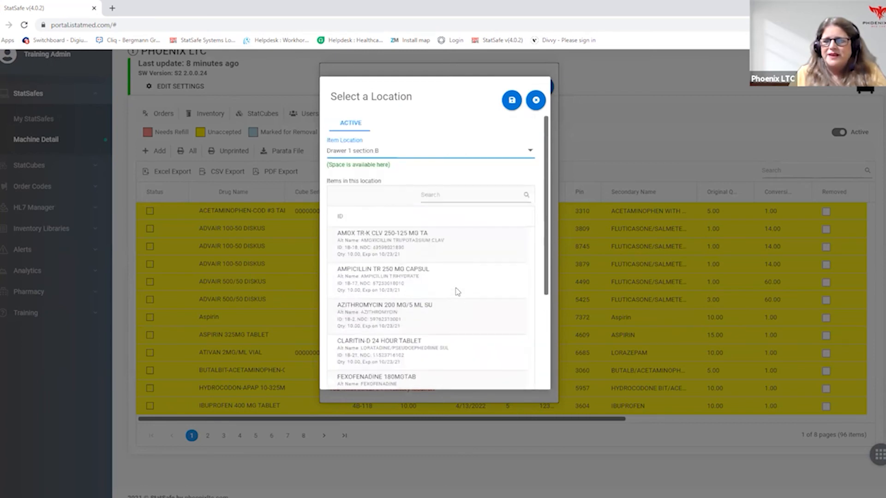
- Assign the Advair item to Drawer 1 section C and save it to the inventory
{"action": "left_click", "coordinate": [463, 156]}
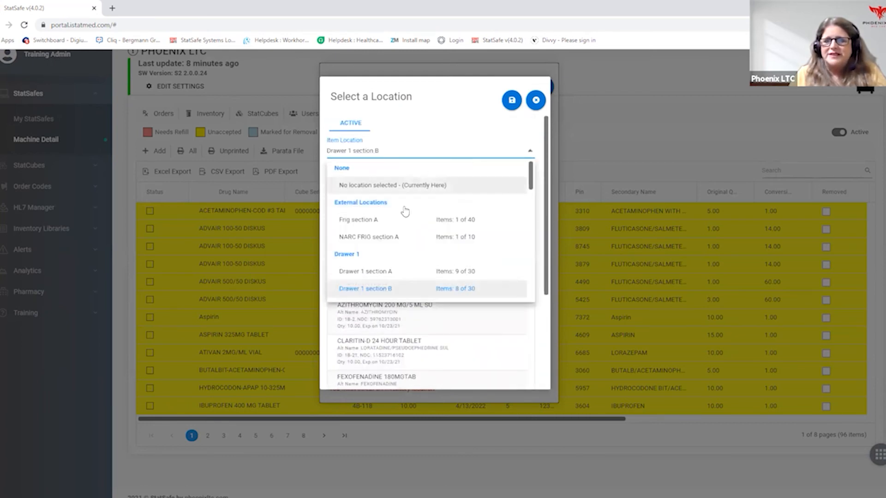
{"action": "scroll", "coordinate": [425, 257], "scroll_direction": "down", "scroll_amount": 1}
{"action": "left_click", "coordinate": [425, 257]}
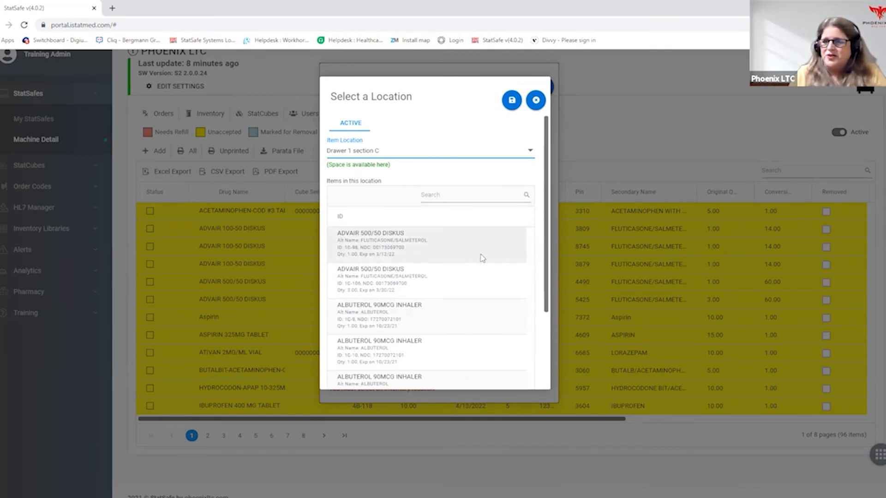
{"action": "left_click", "coordinate": [511, 102]}
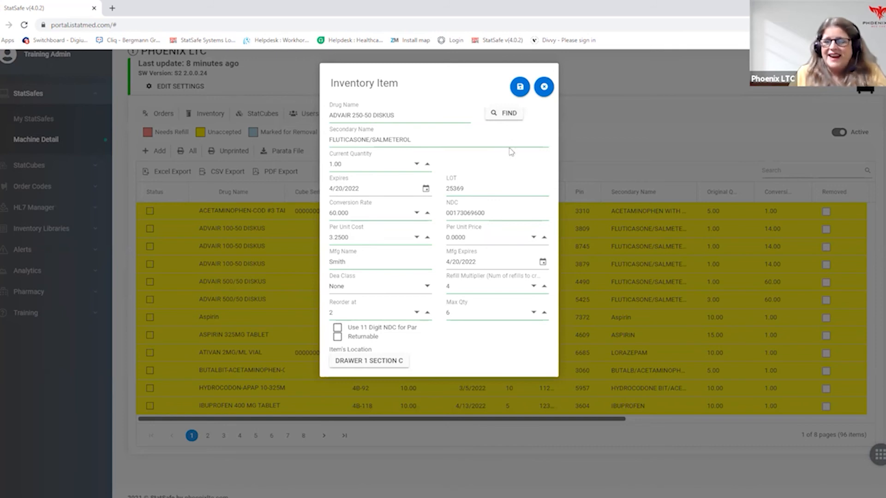
{"action": "left_click", "coordinate": [520, 87]}
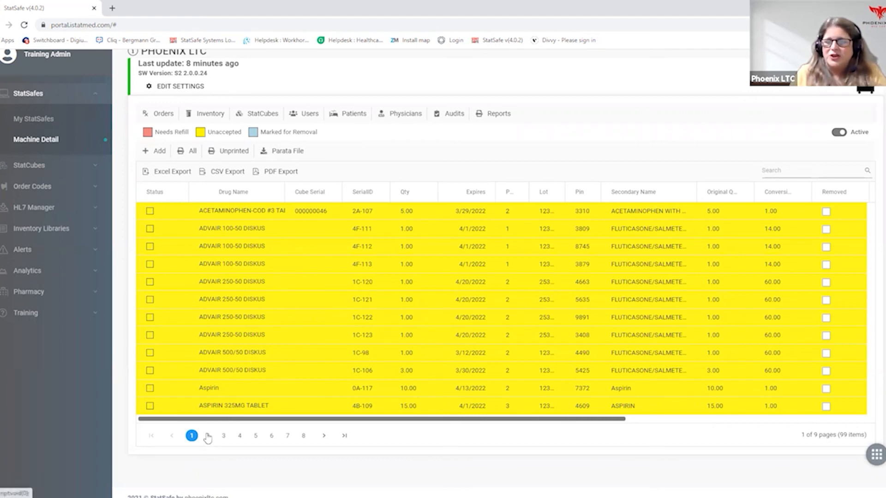
- Sort the inventory list by drug name in ascending order and view the Advair entries on page 2
{"action": "left_click", "coordinate": [224, 436]}
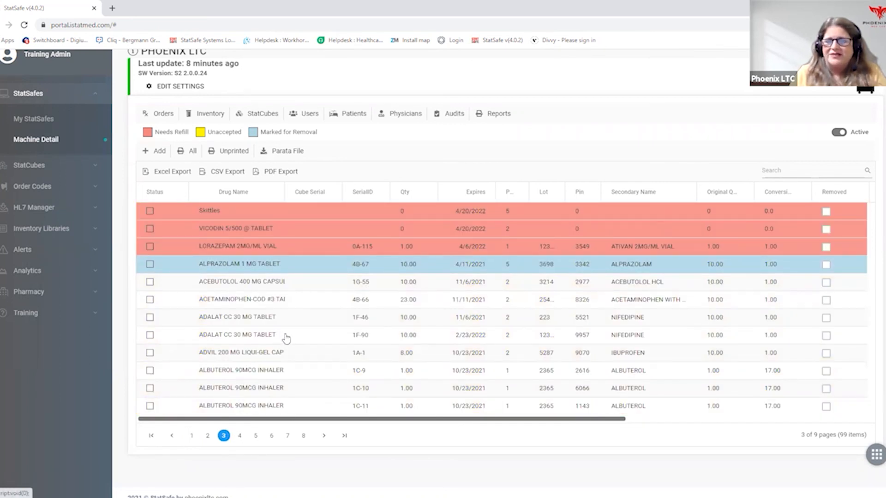
{"action": "left_click", "coordinate": [373, 192]}
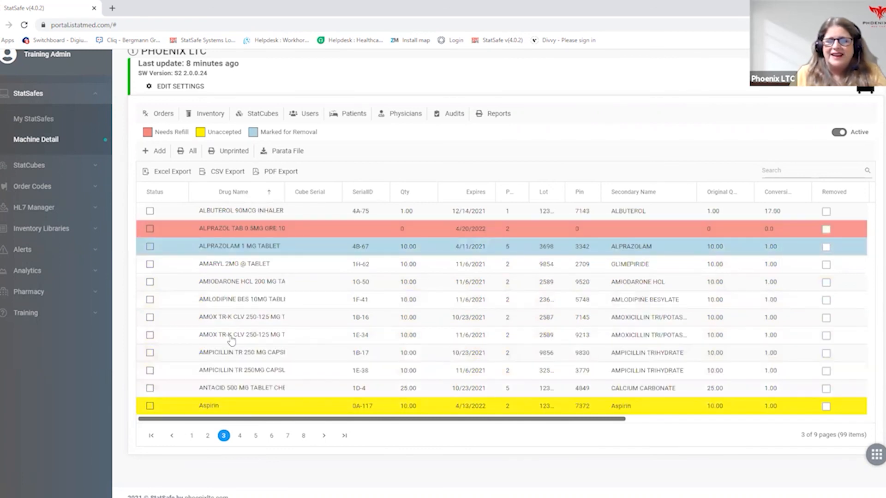
{"action": "left_click", "coordinate": [209, 437]}
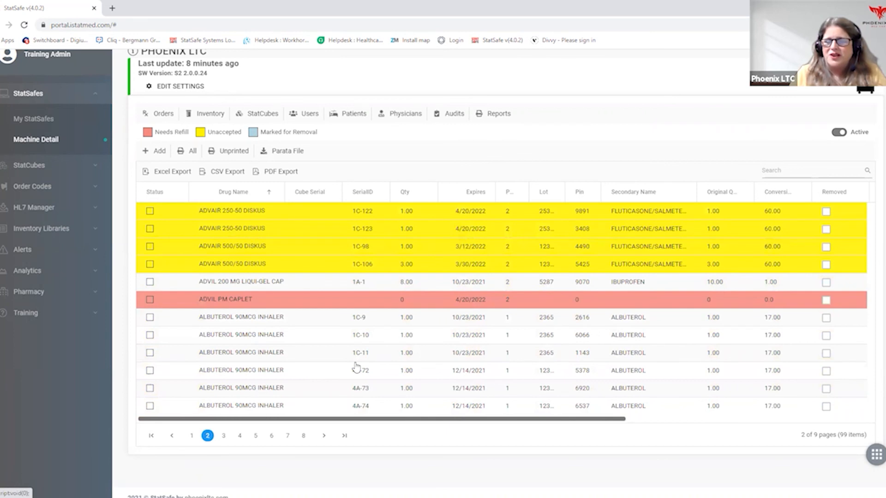
{"action": "scroll", "coordinate": [356, 368], "scroll_direction": "down", "scroll_amount": 1}
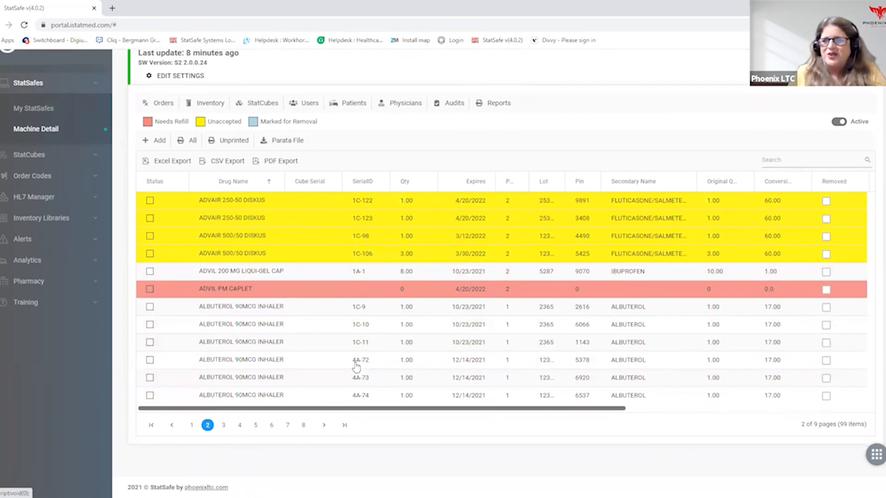